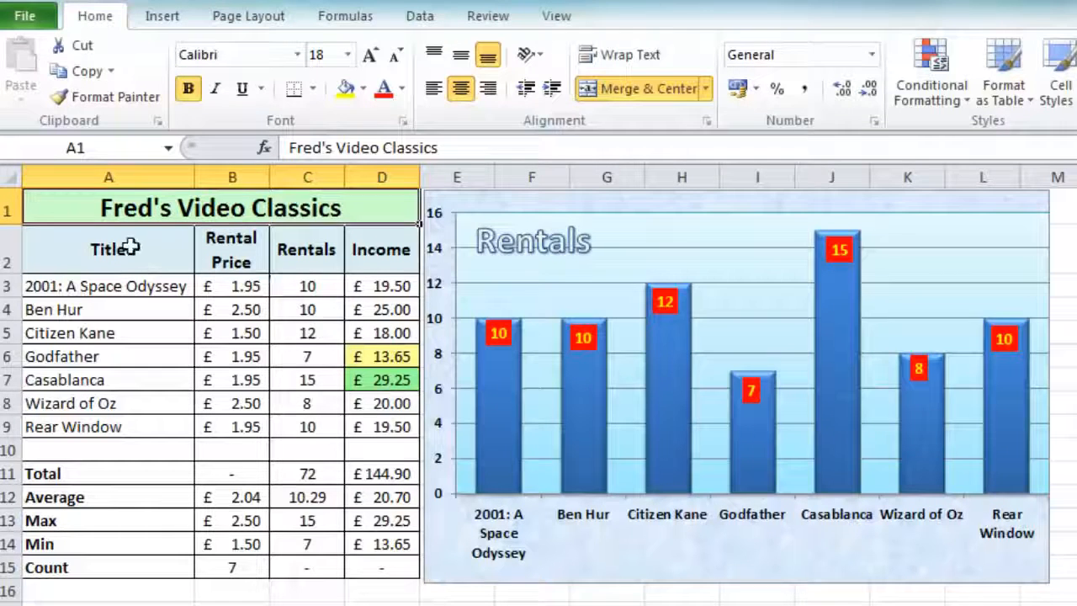
Insert a basic 2-D pie chart from the movie titles in A2:A9 and the rentals in C2:C9
drag(130, 246, 72, 418)
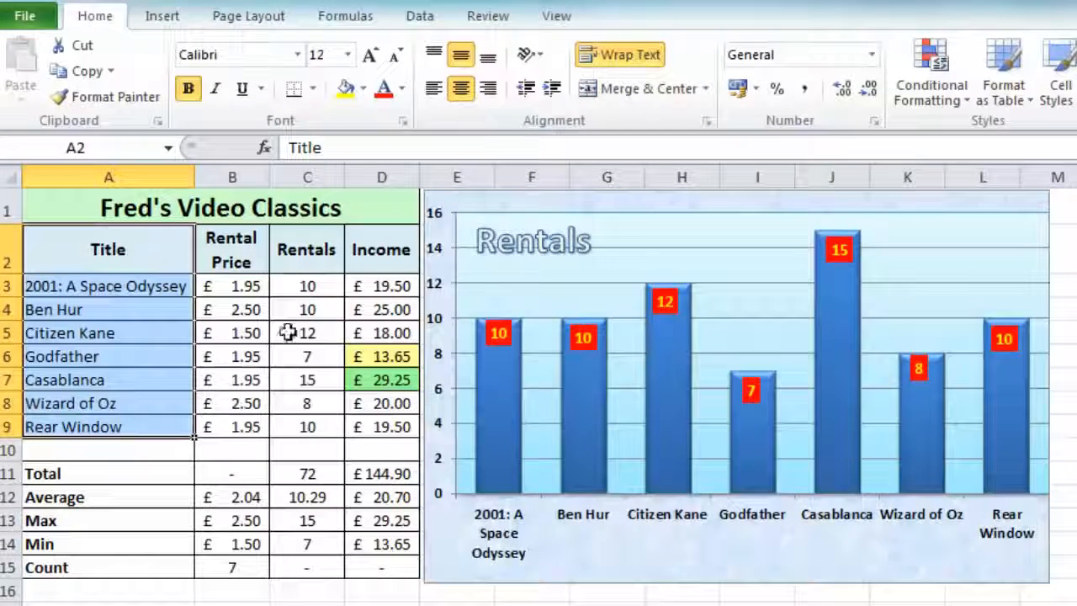
ctrl+click(293, 250)
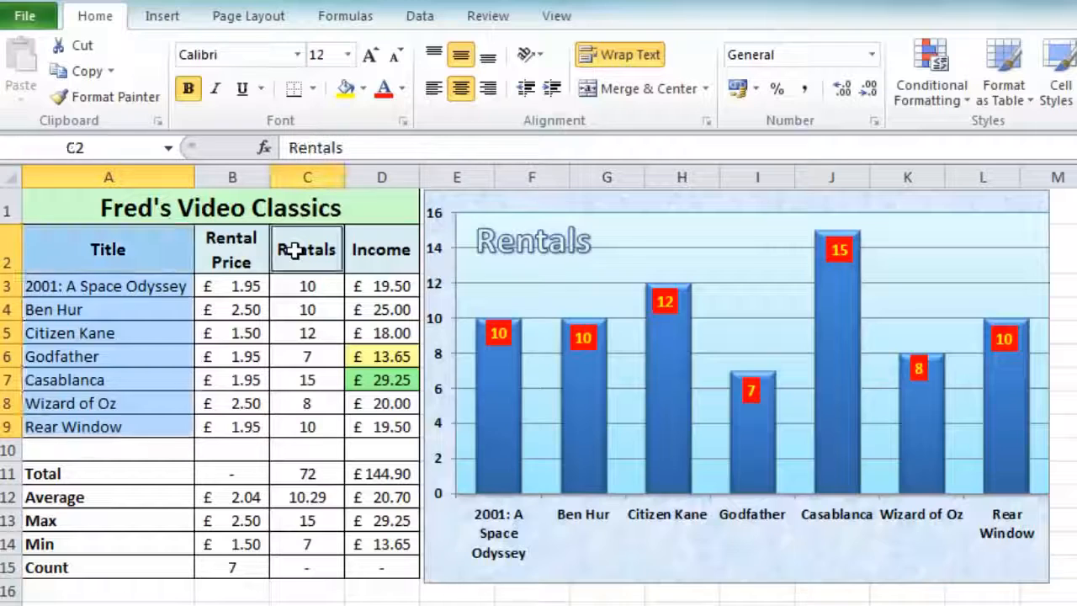
drag(293, 250, 280, 420)
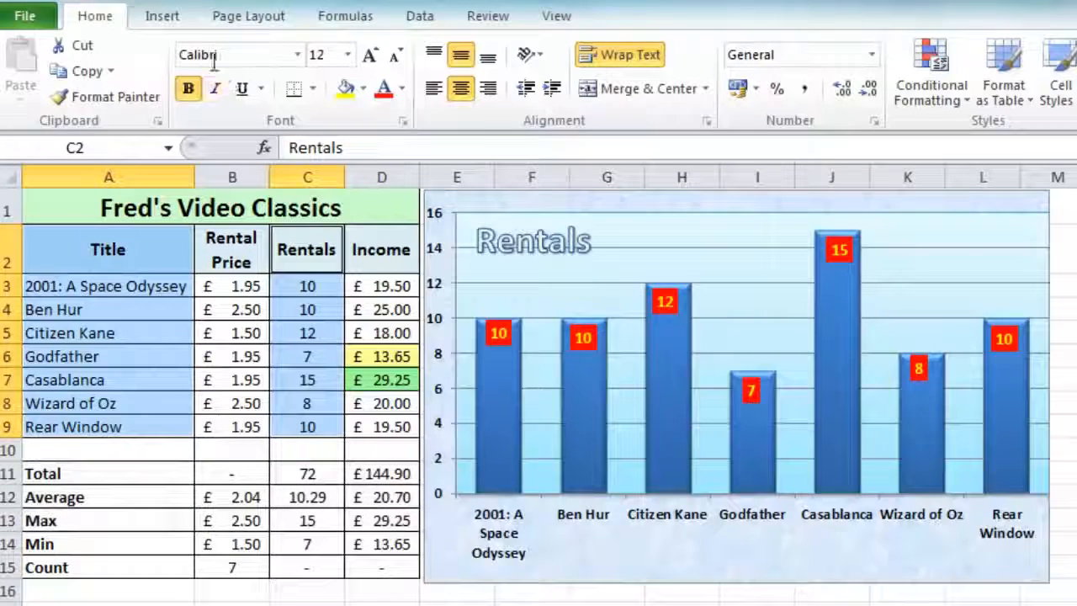
click(163, 17)
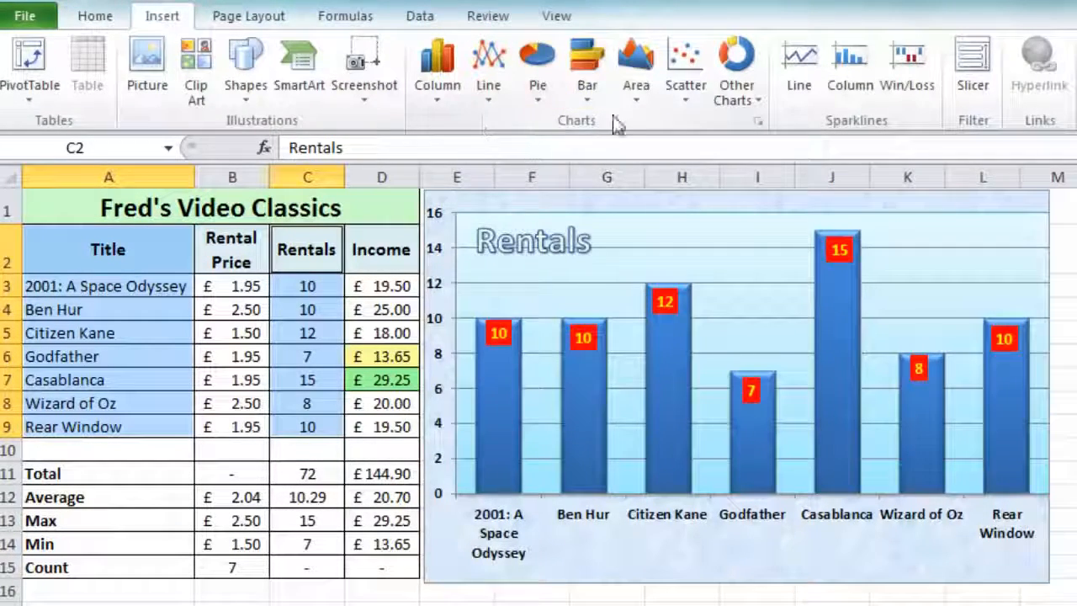
click(540, 95)
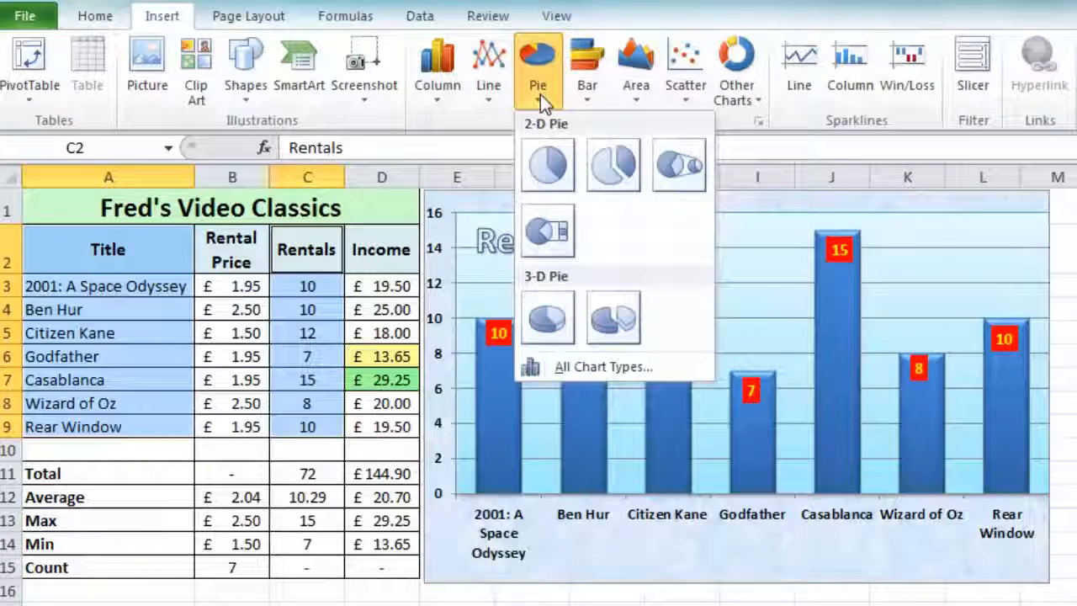
click(548, 177)
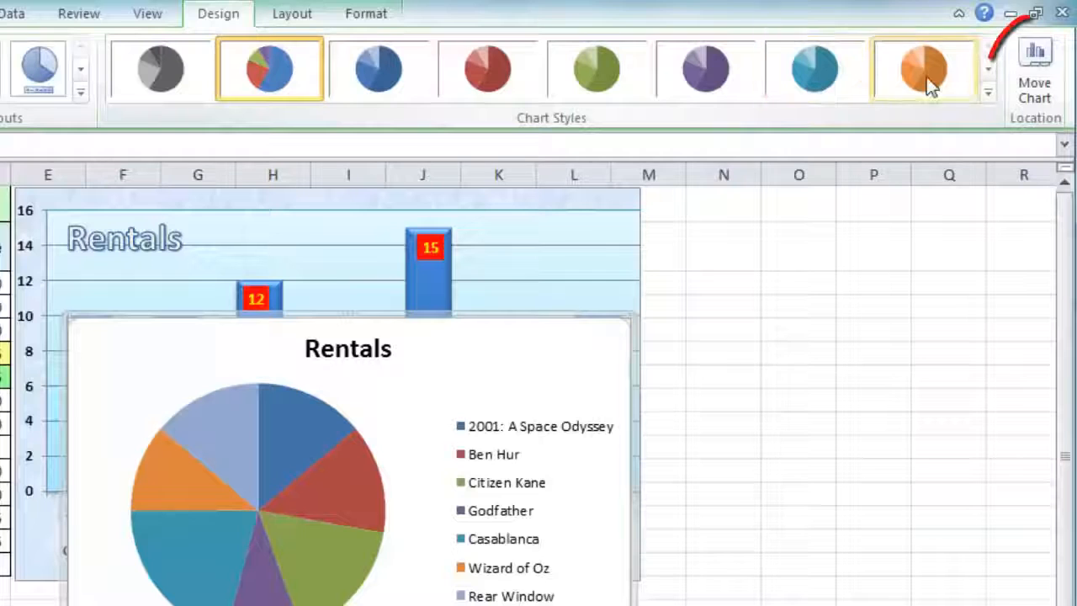
Move the pie chart to a new sheet named Movie Rentals
click(1028, 89)
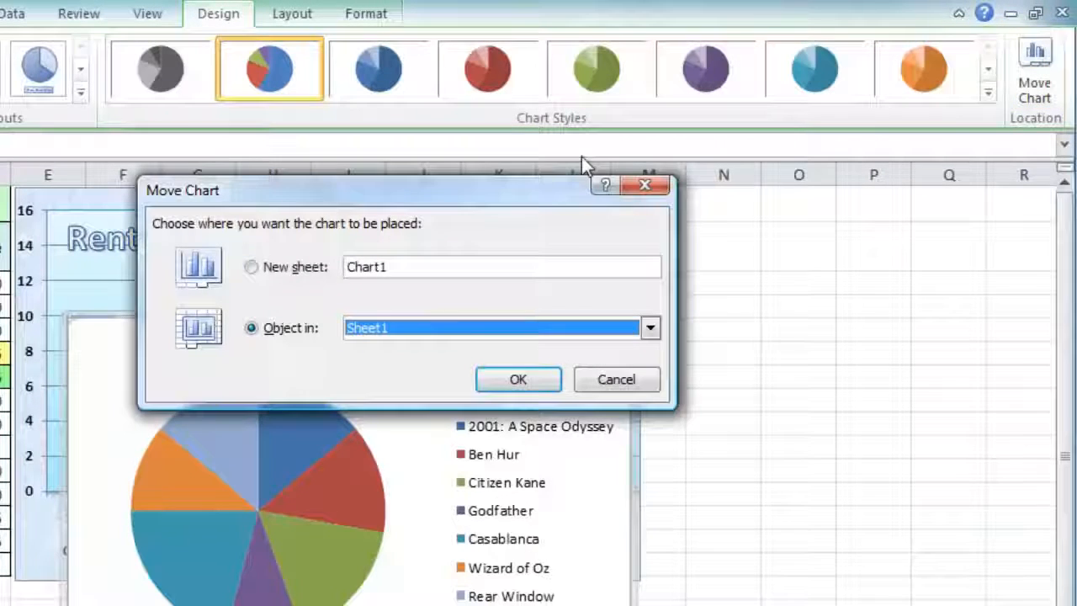
click(253, 271)
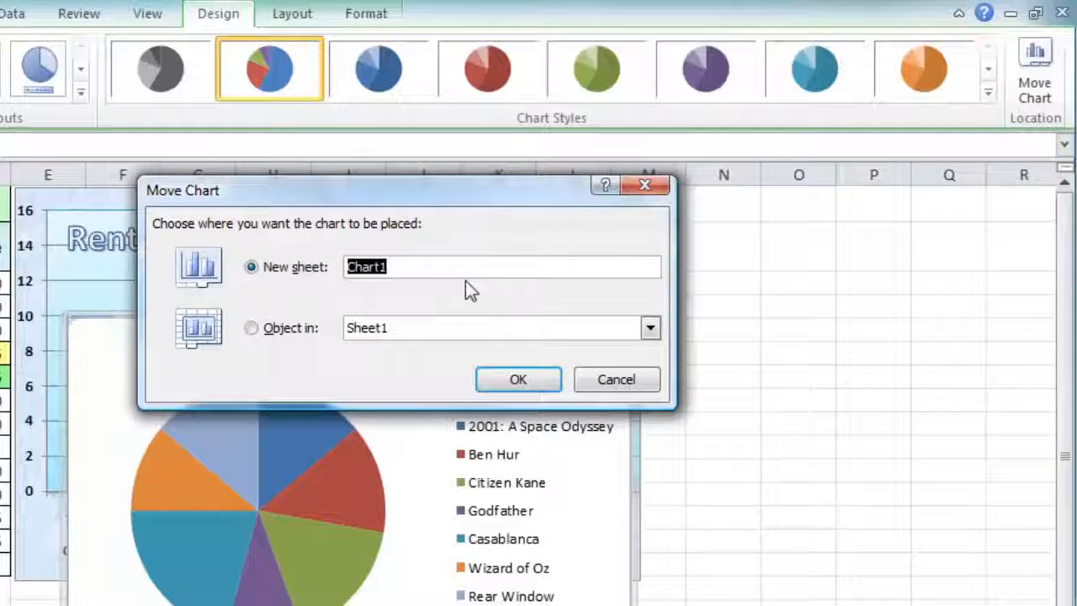
text(Mov)
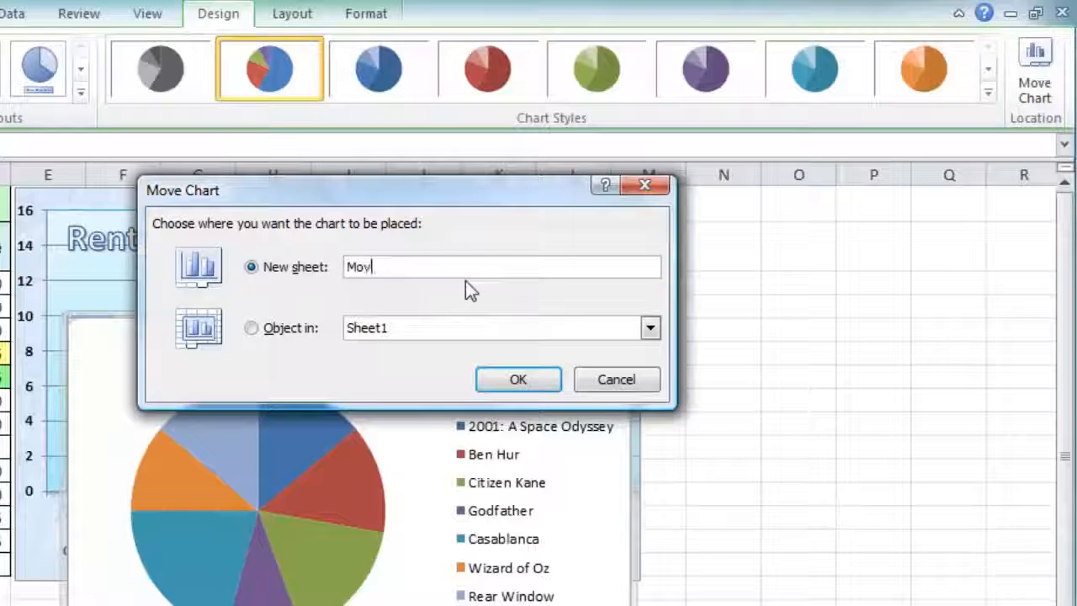
text(ie Ren)
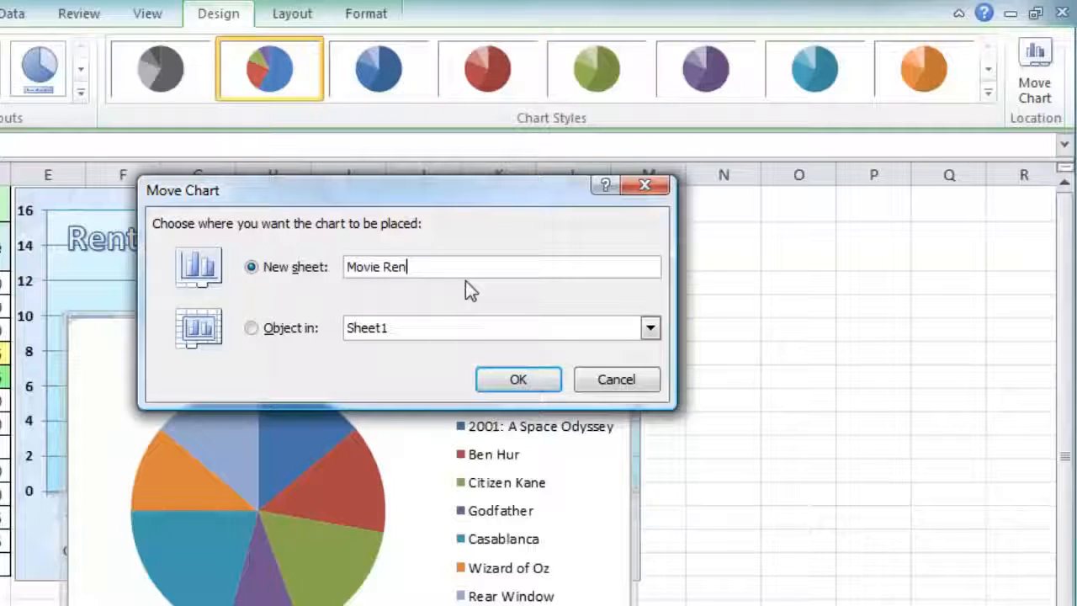
text(tals)
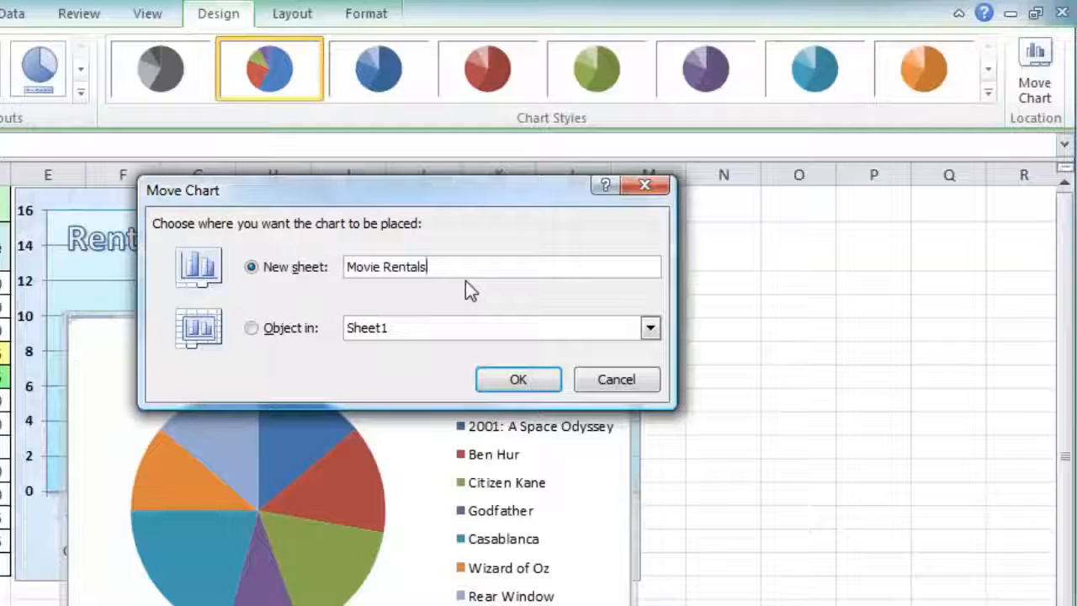
click(552, 383)
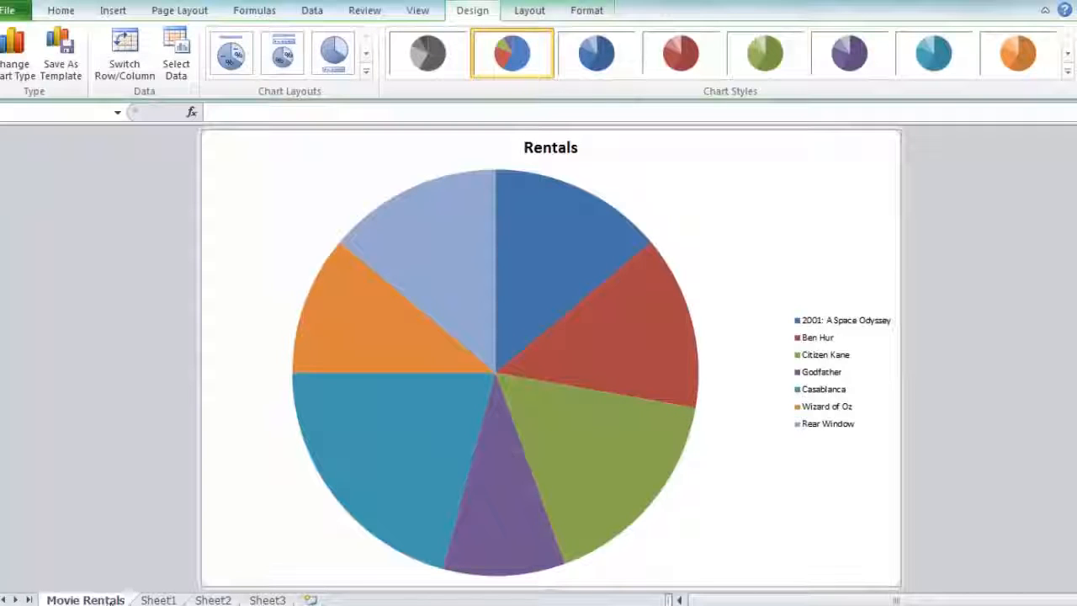
View the source data on Sheet1, then return to the Movie Rentals sheet and apply chart Style 26 to the pie chart
click(160, 600)
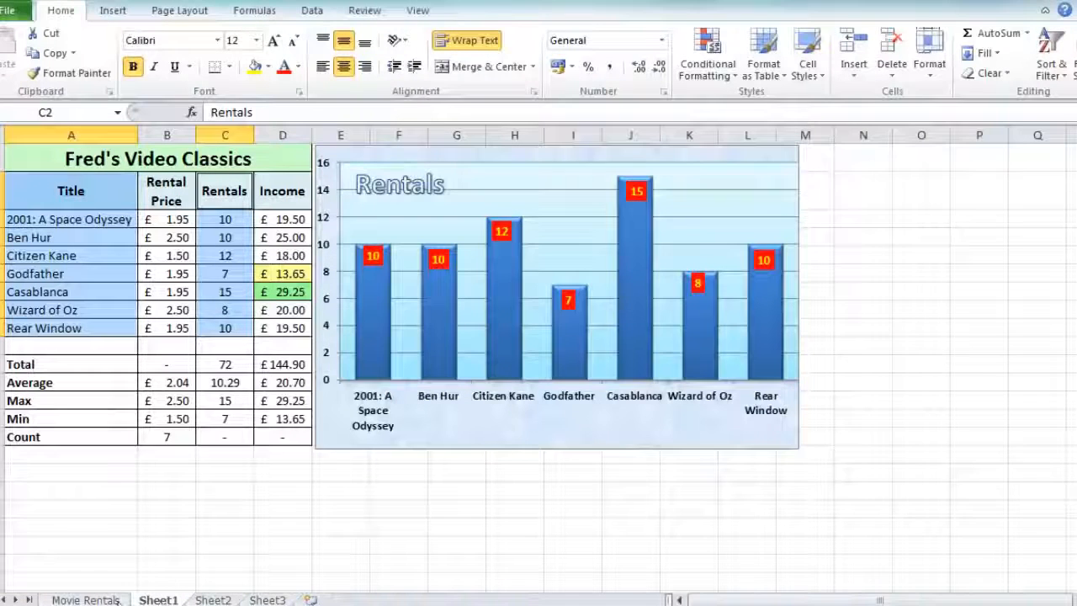
click(83, 600)
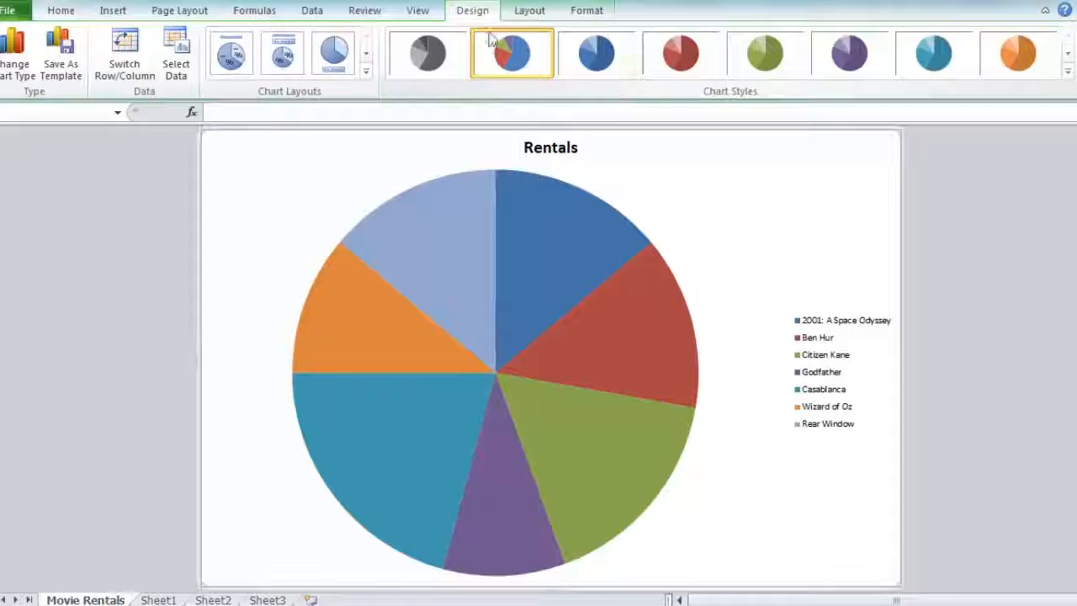
click(1068, 73)
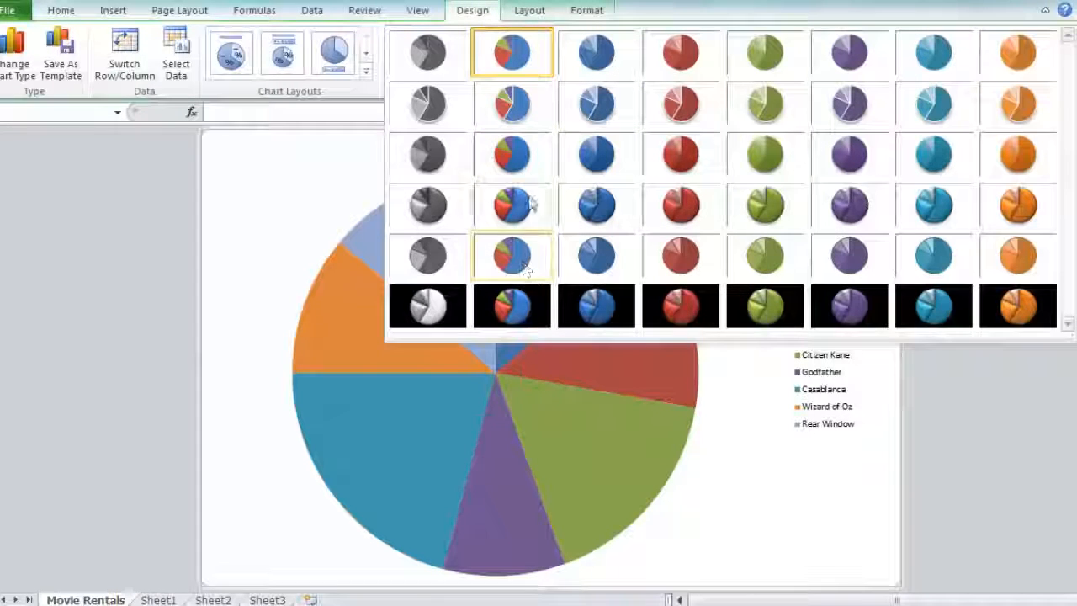
click(509, 207)
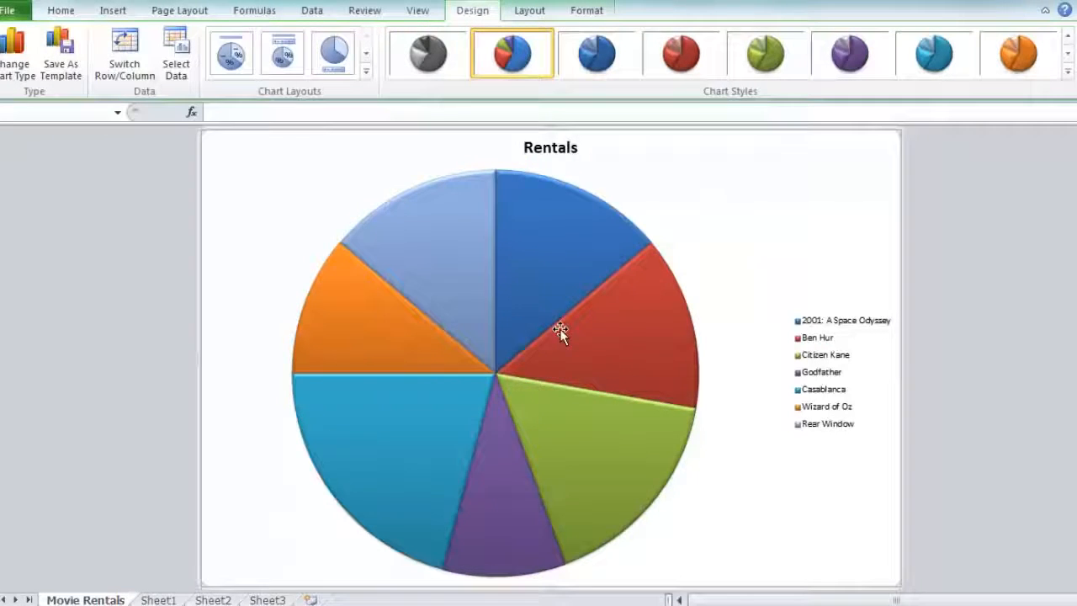
Increase the font size of the pie chart's legend to 20 and deselect the legend
click(806, 341)
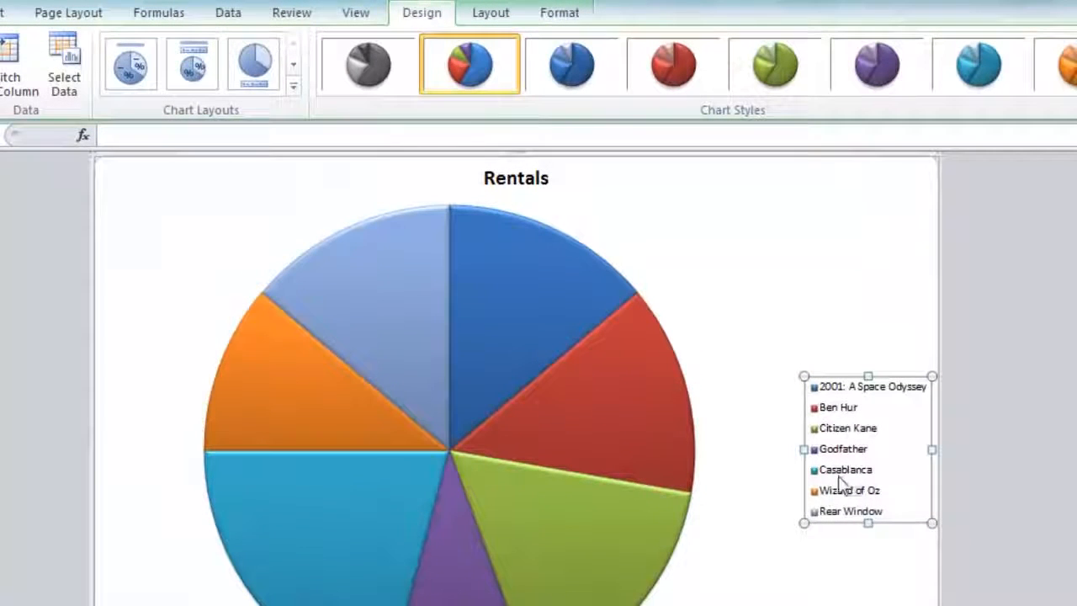
right_click(847, 413)
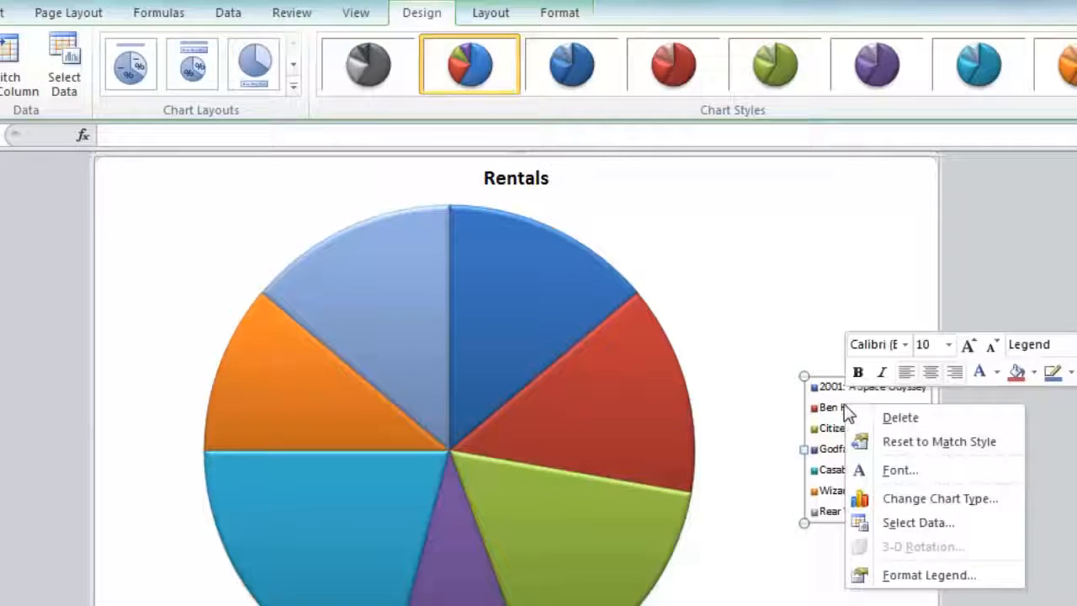
click(969, 346)
click(970, 346)
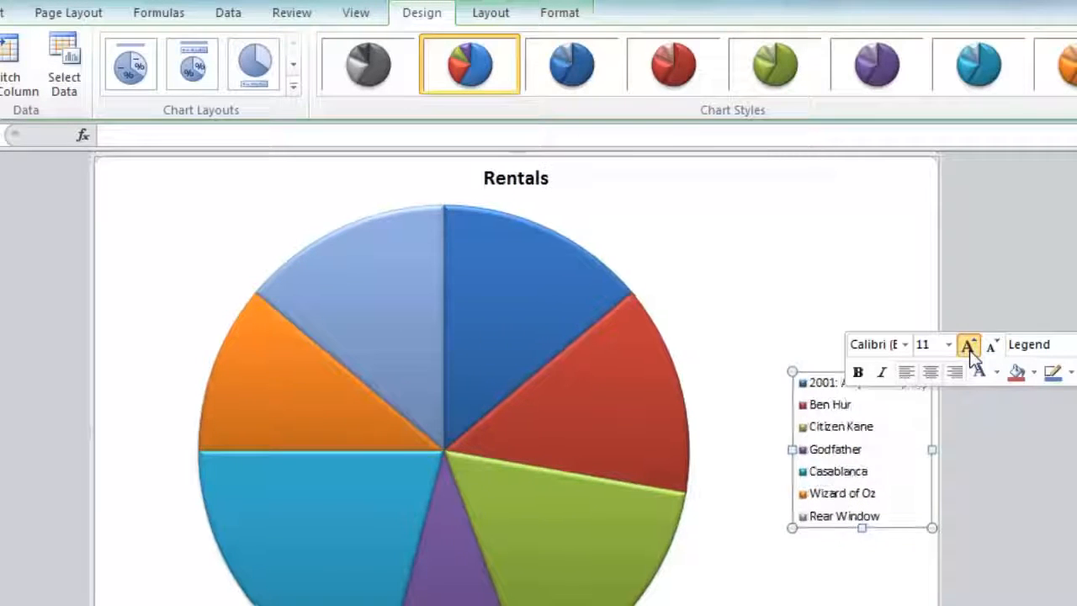
click(969, 346)
click(969, 346)
click(970, 346)
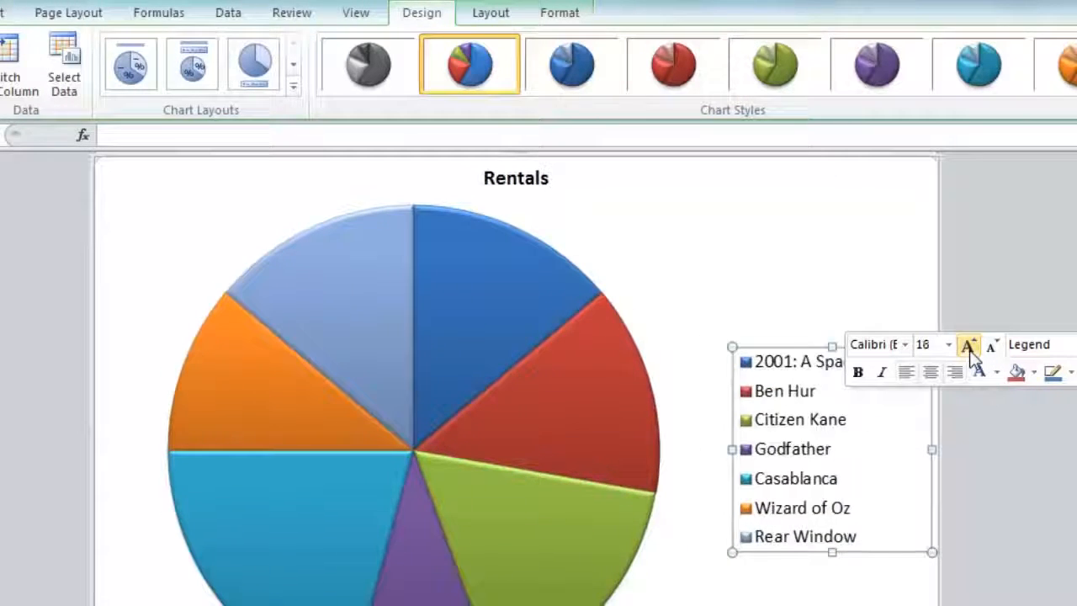
click(970, 346)
click(969, 346)
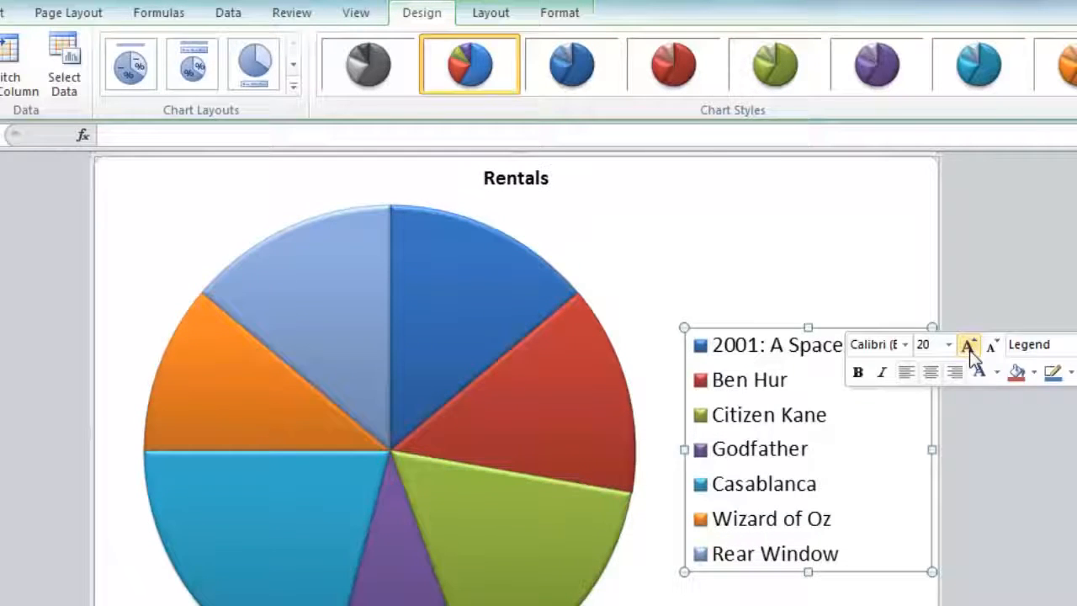
click(1037, 469)
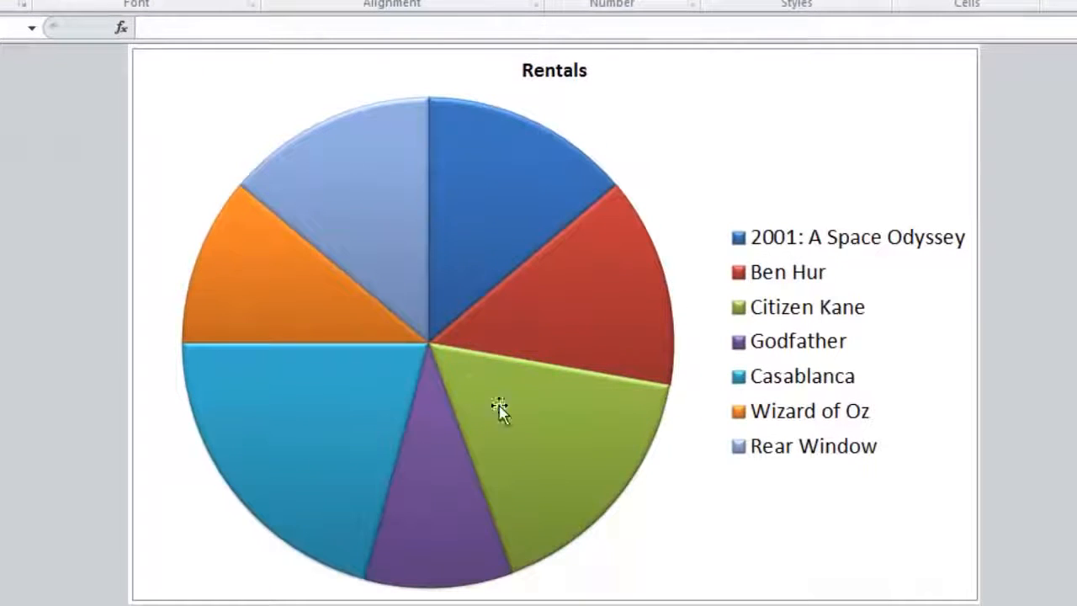
Rotate the Rentals pie series by setting the angle of its first slice to 100, and deselect the series
mouse_move(532, 435)
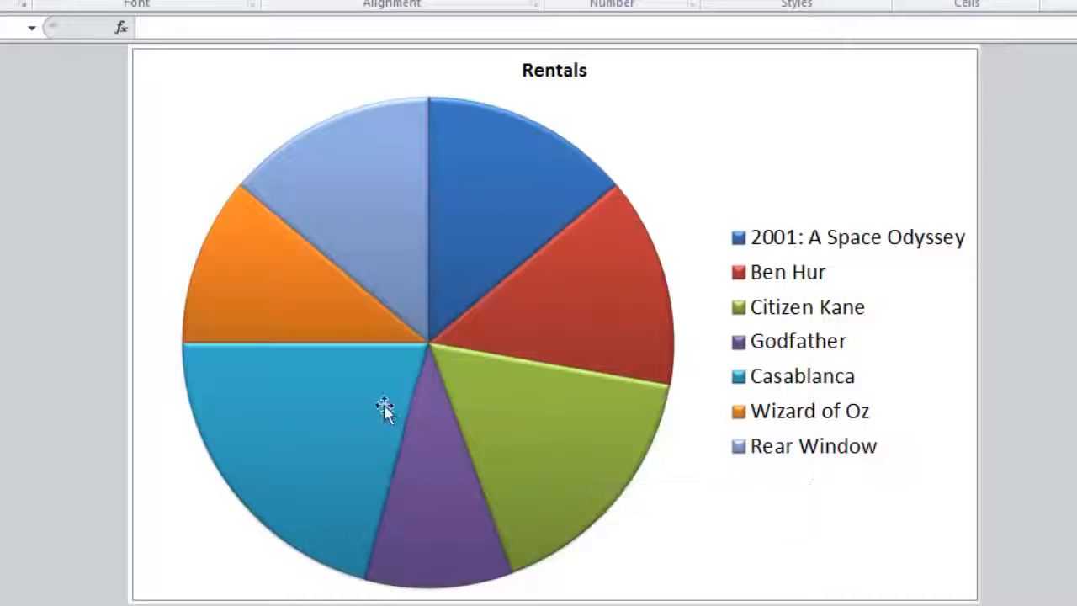
mouse_move(261, 471)
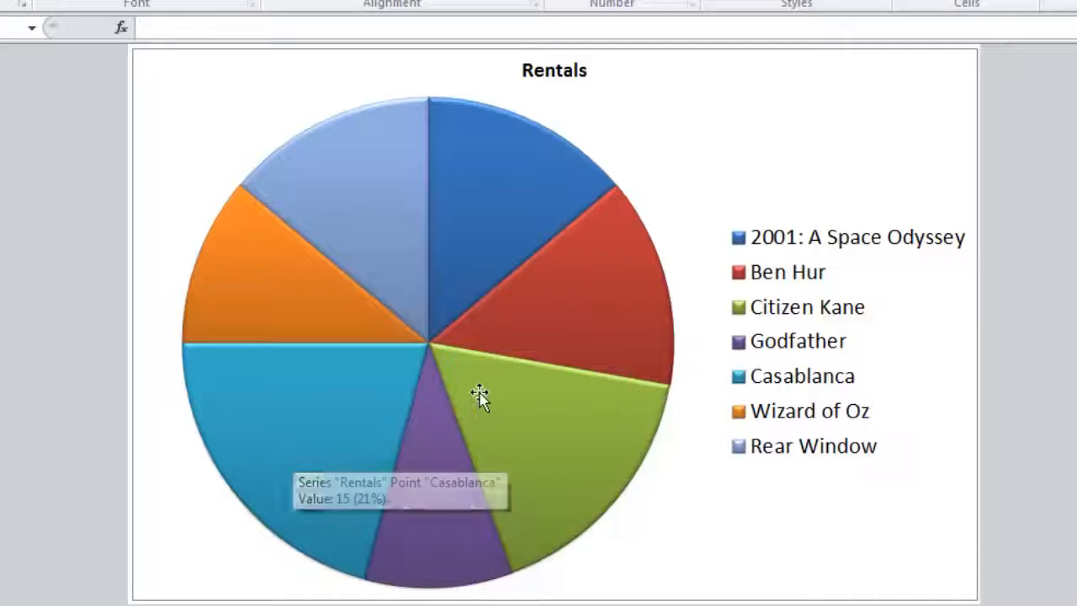
mouse_move(561, 445)
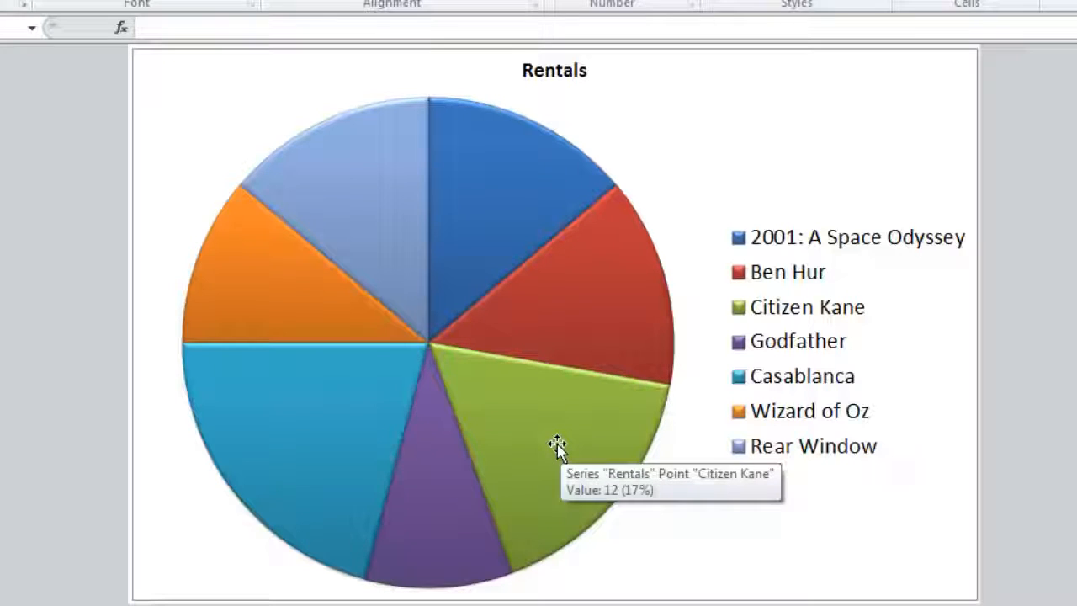
click(469, 240)
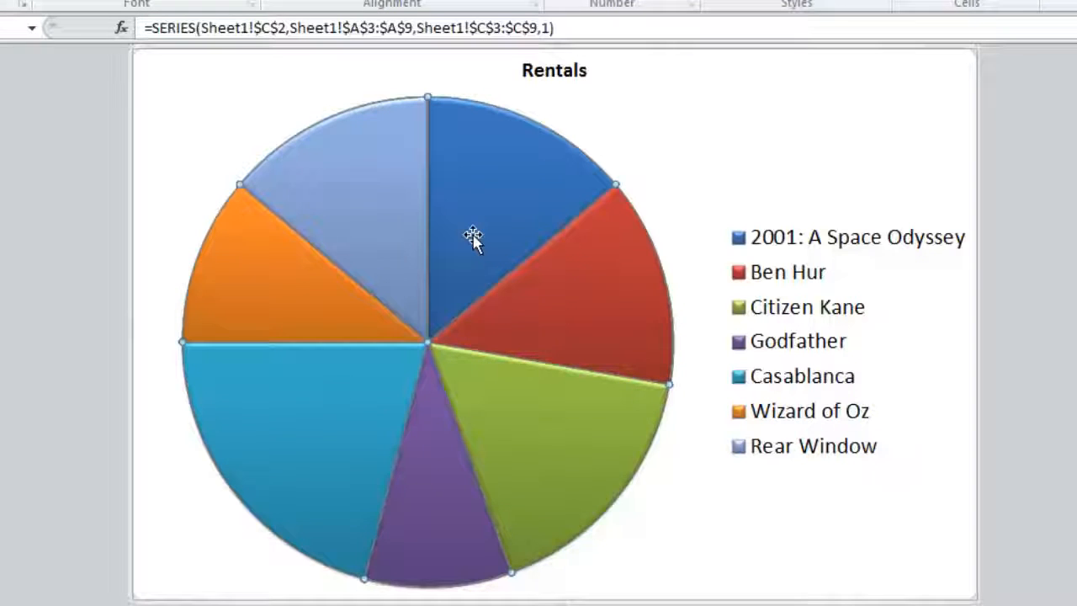
right_click(471, 234)
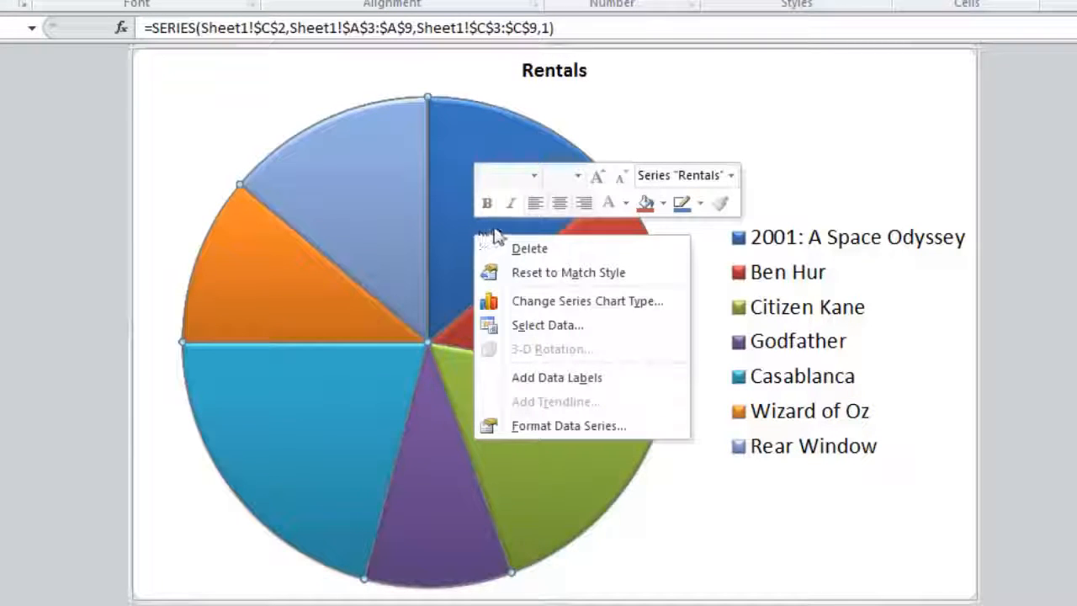
click(532, 426)
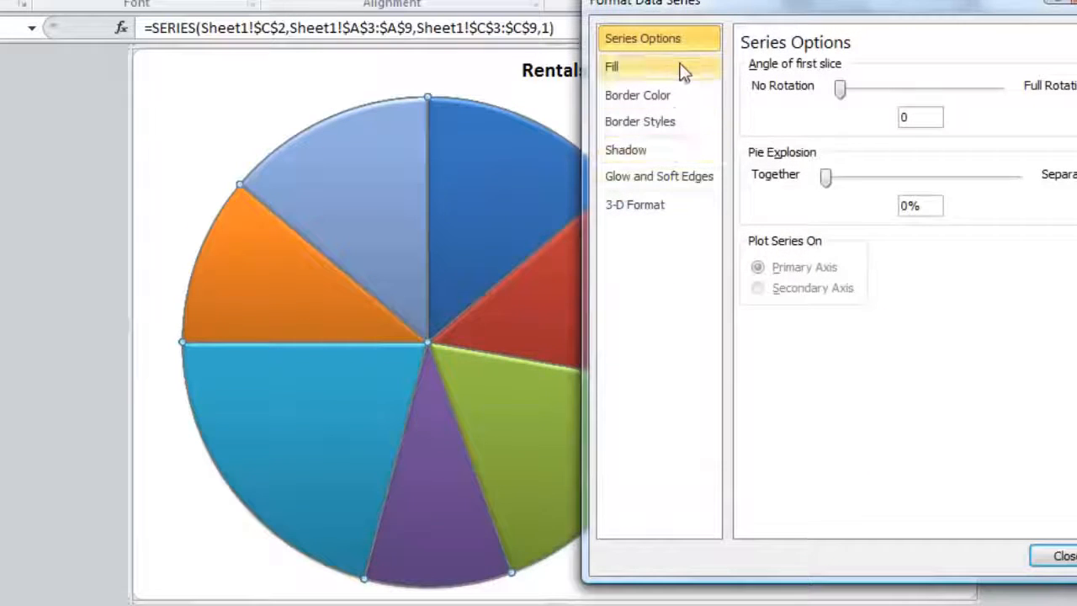
drag(702, 3, 701, 39)
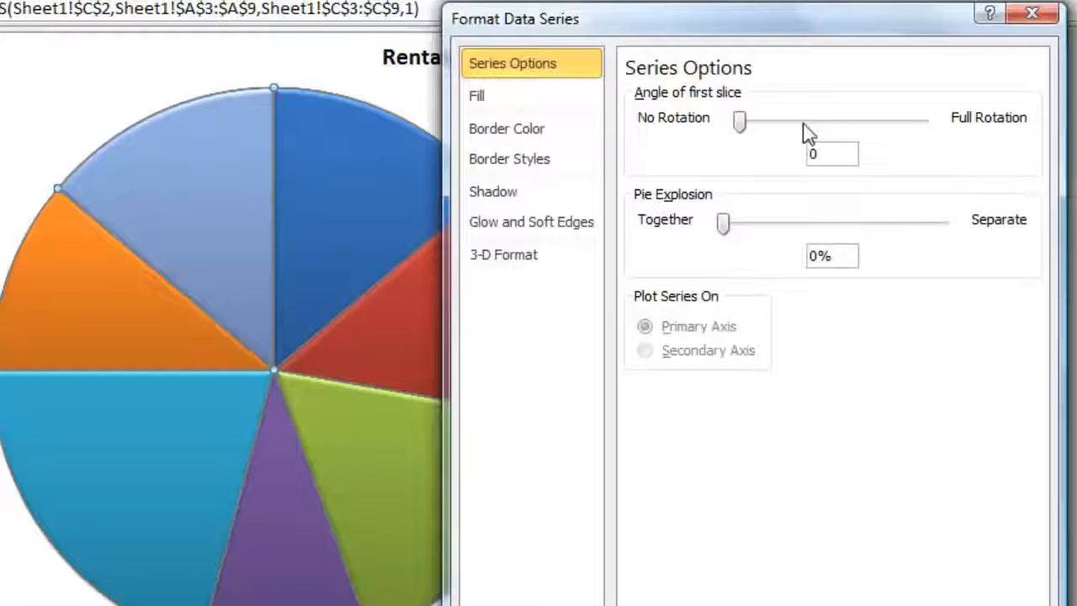
click(858, 124)
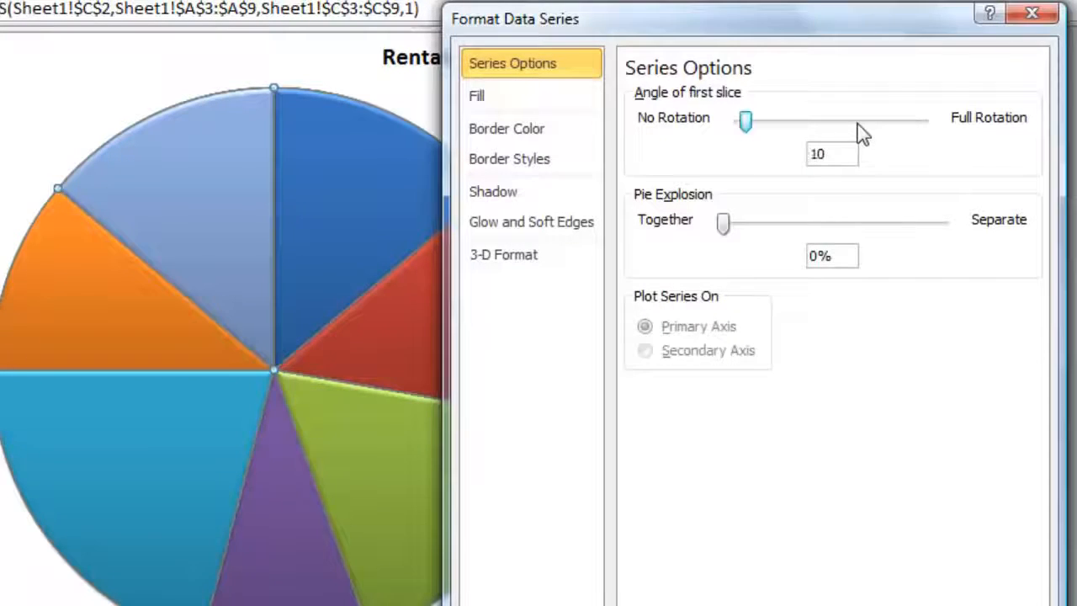
click(858, 124)
click(857, 124)
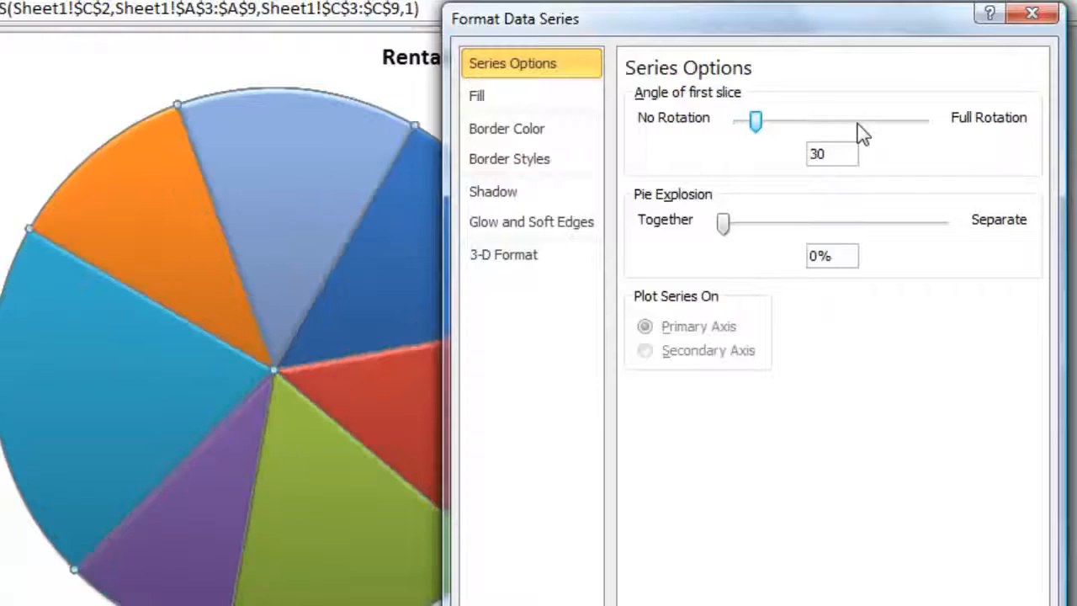
click(858, 123)
click(857, 124)
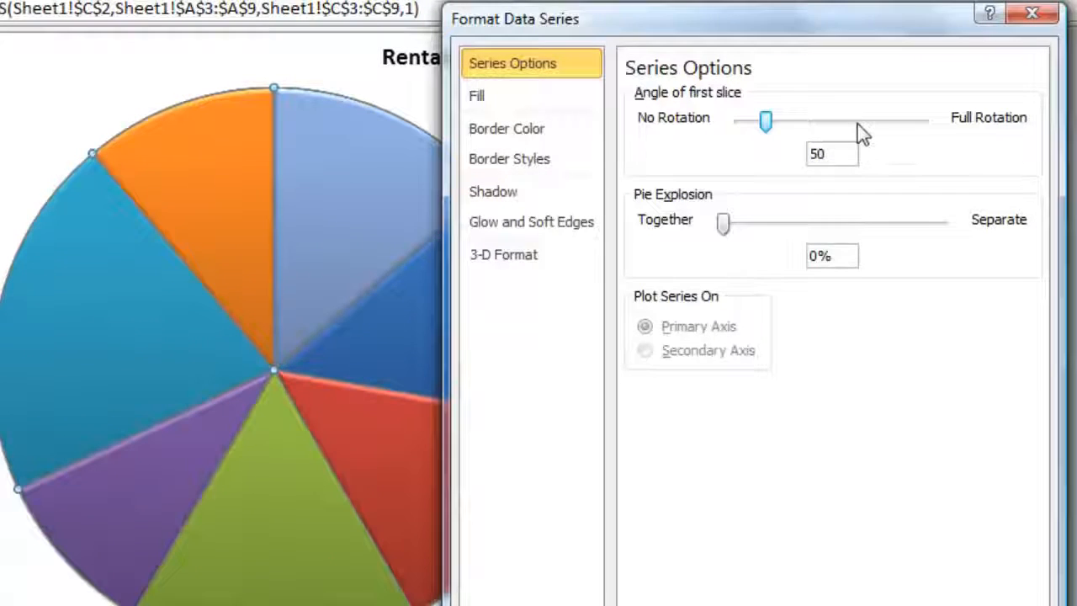
click(858, 124)
click(858, 124)
click(858, 124)
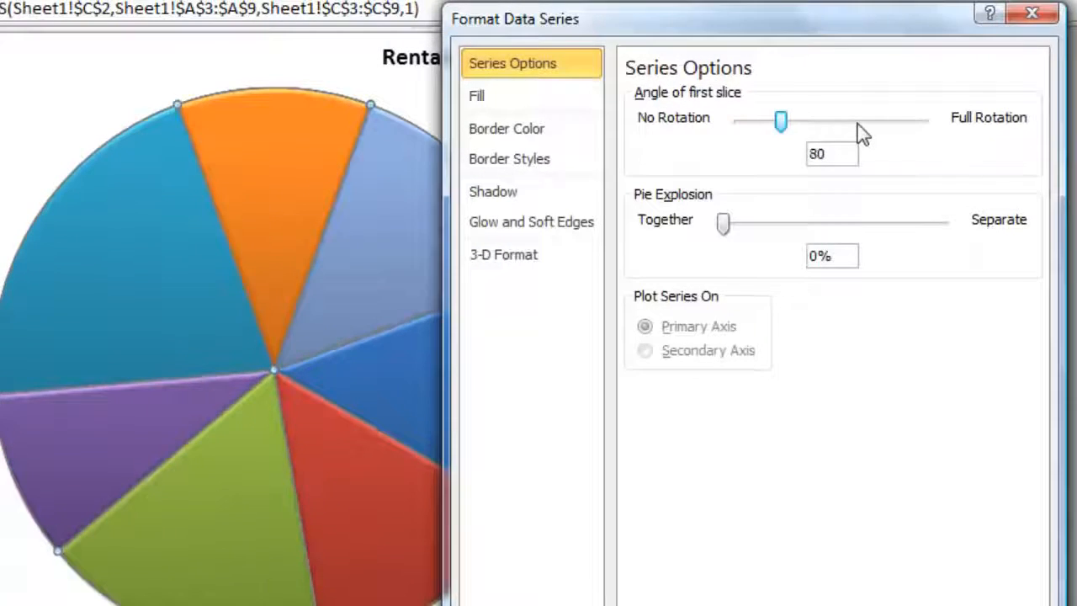
click(859, 123)
click(859, 123)
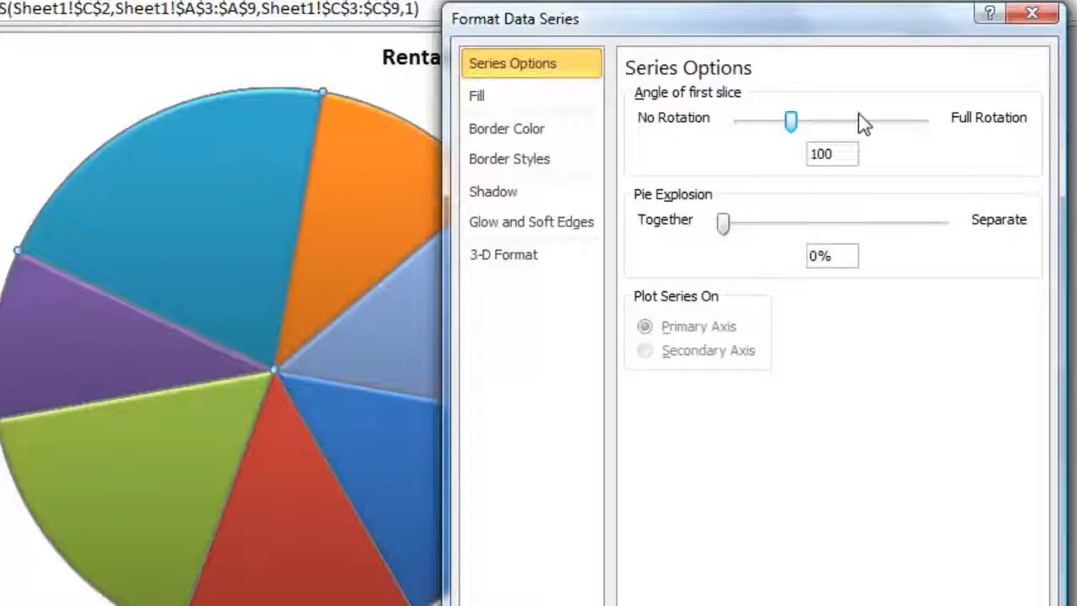
click(862, 123)
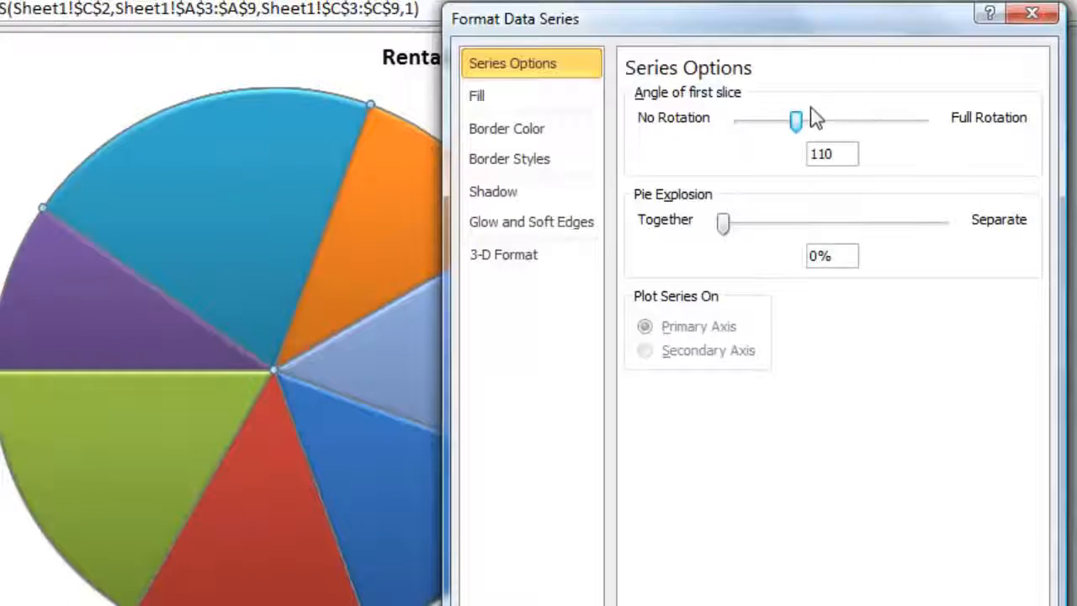
click(756, 123)
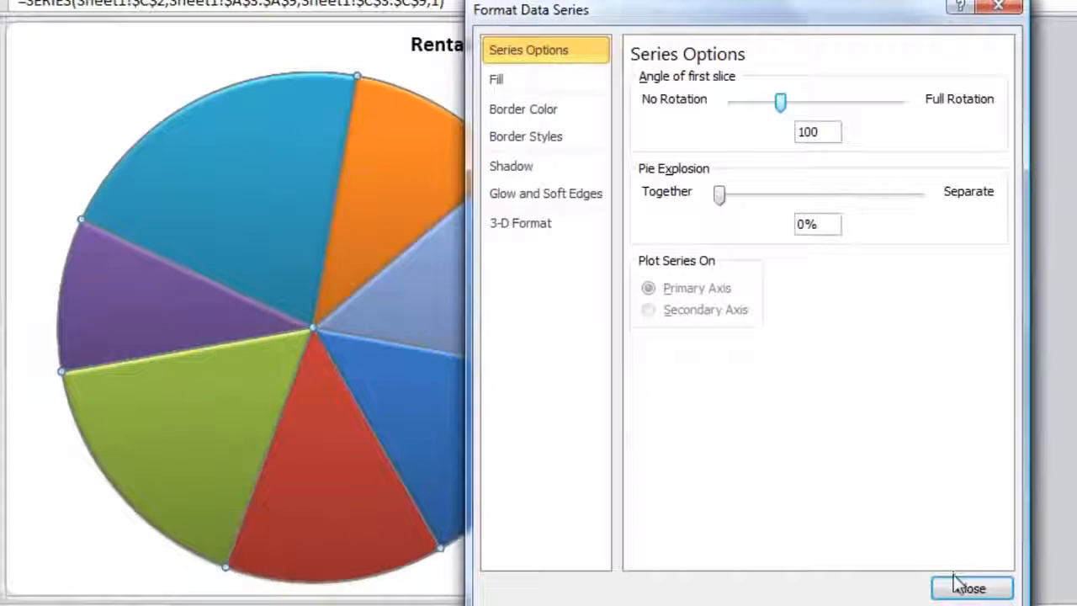
click(978, 600)
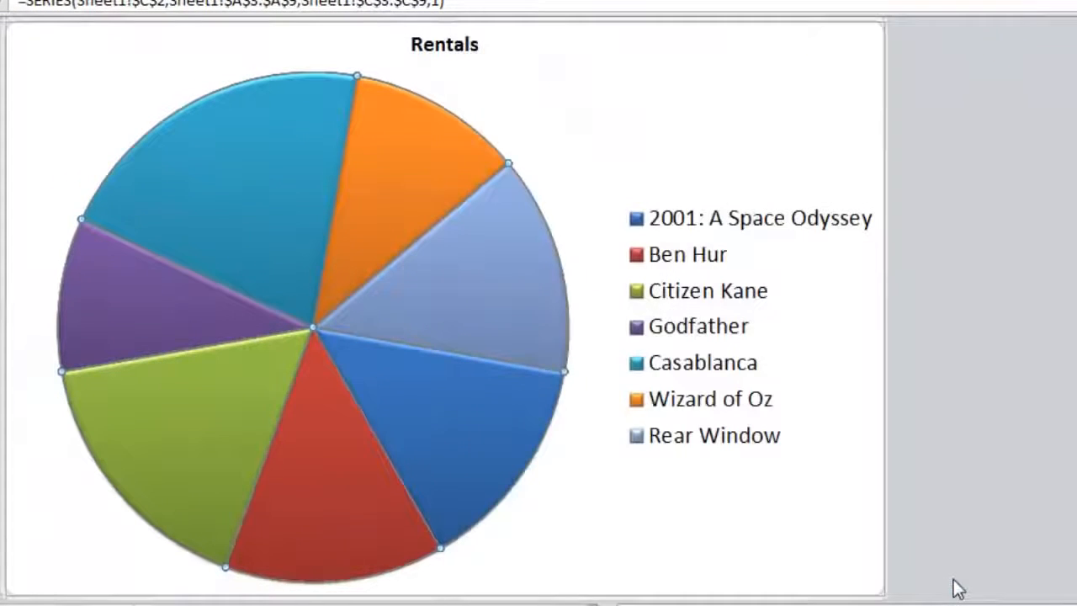
mouse_move(283, 391)
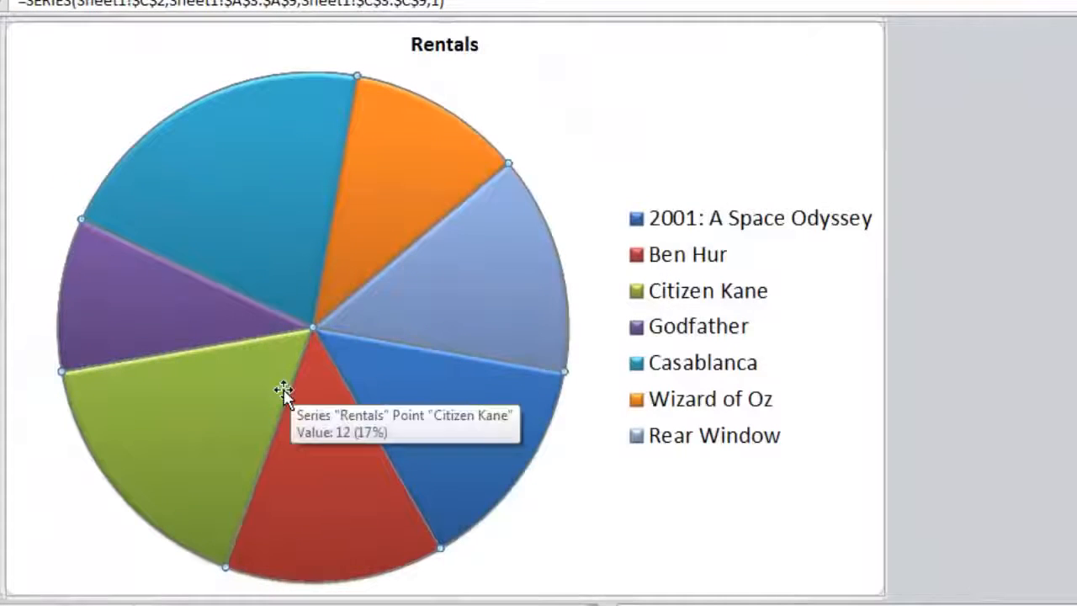
click(794, 315)
click(733, 125)
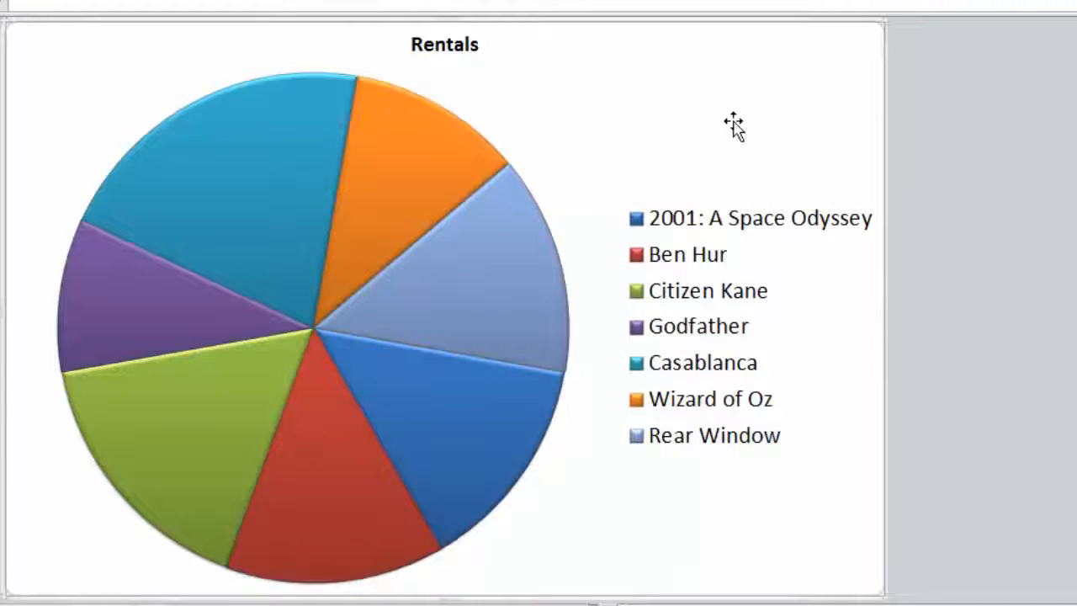
Select the Rentals title of the pie chart
click(465, 48)
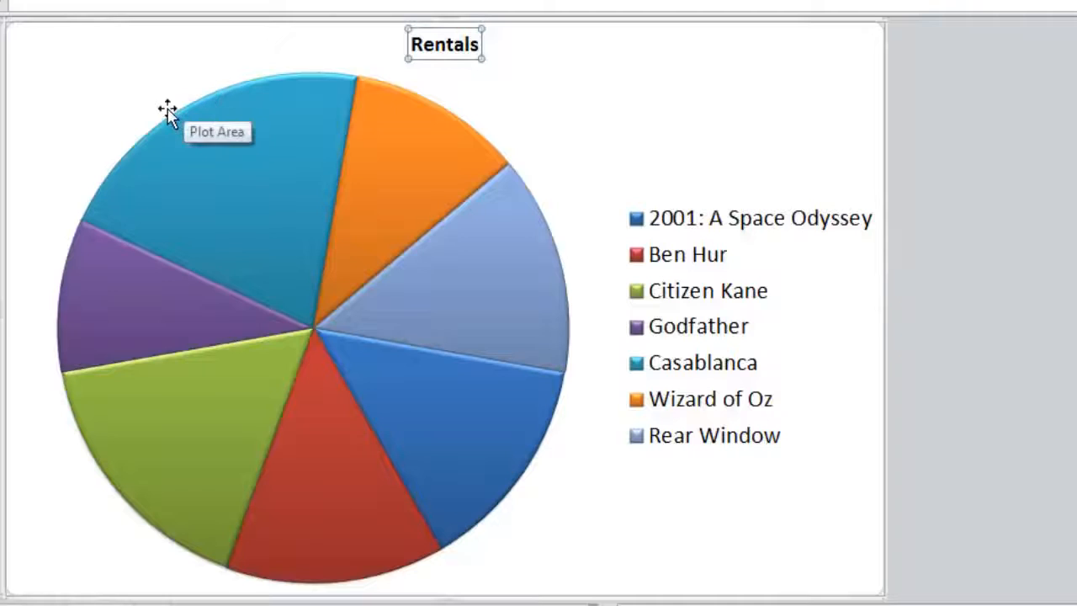
mouse_move(181, 141)
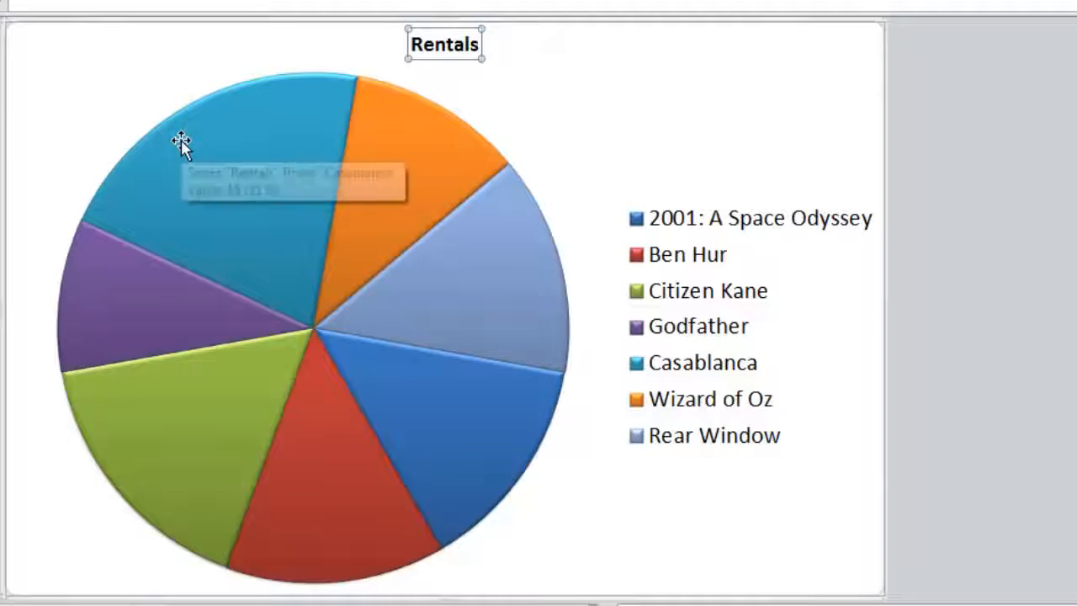